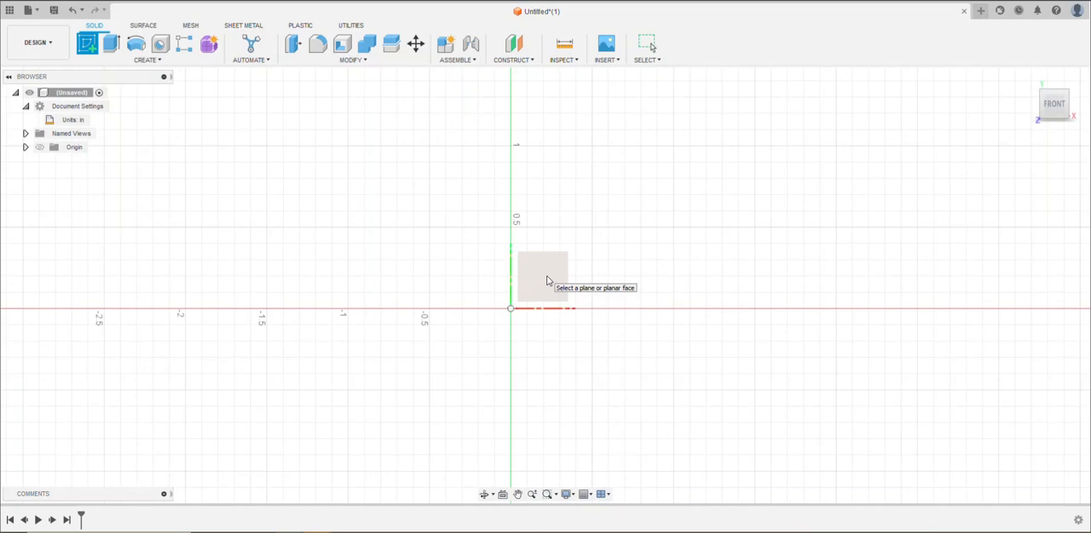
Start a sketch on the front plane and draw a 2 in diameter circle centred on the origin
{"action": "left_click", "coordinate": [547, 282]}
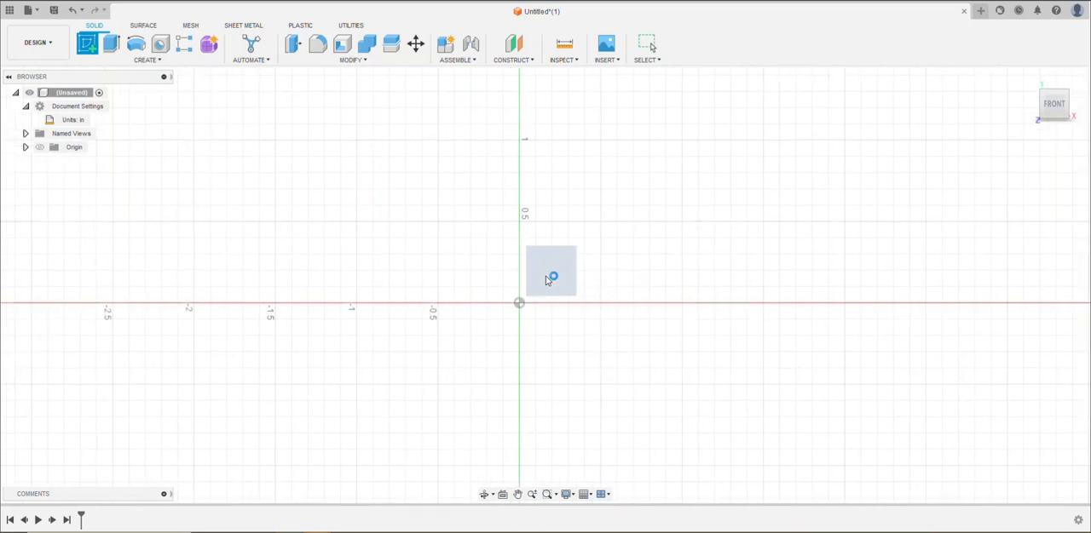
{"action": "left_click", "coordinate": [26, 106]}
{"action": "left_click", "coordinate": [26, 107]}
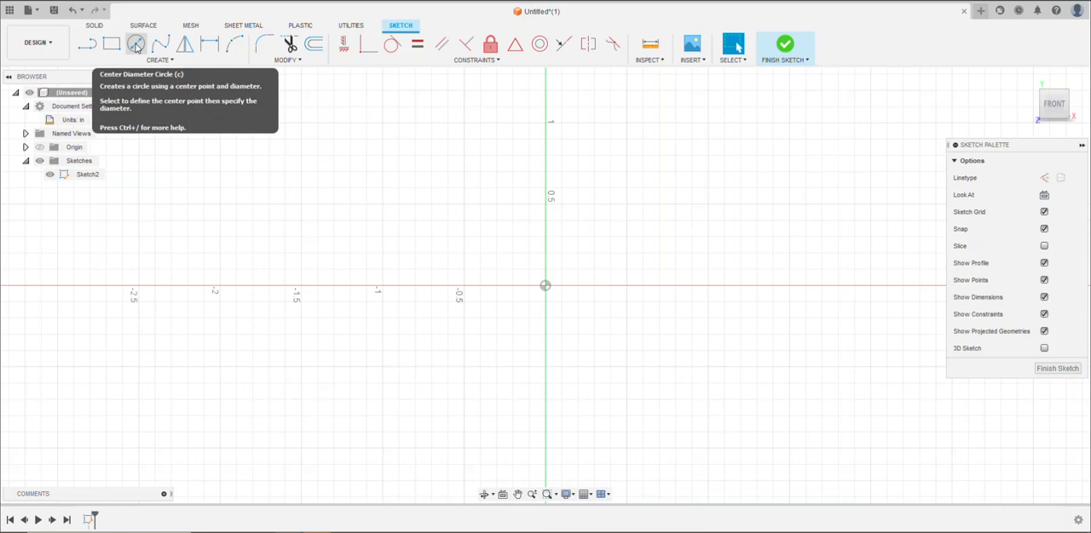
{"action": "left_click", "coordinate": [135, 45]}
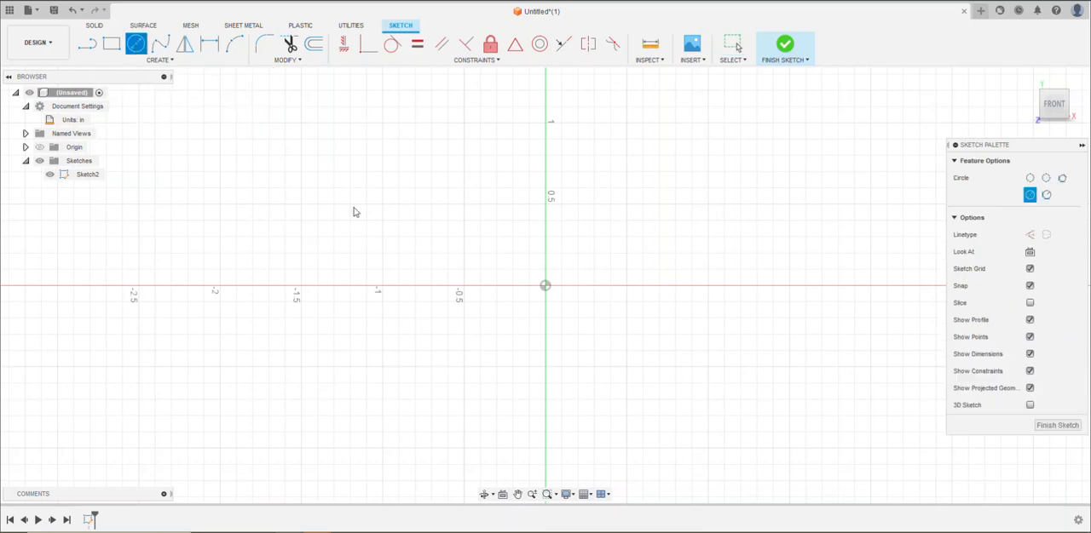
{"action": "left_click", "coordinate": [545, 286]}
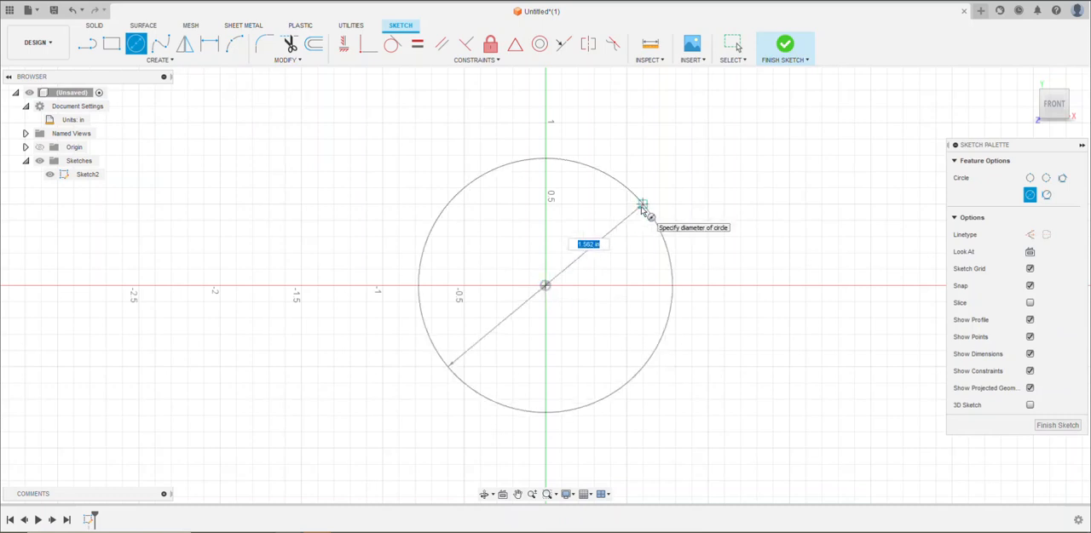
{"action": "type", "text": "2"}
{"action": "key", "text": "Tab"}
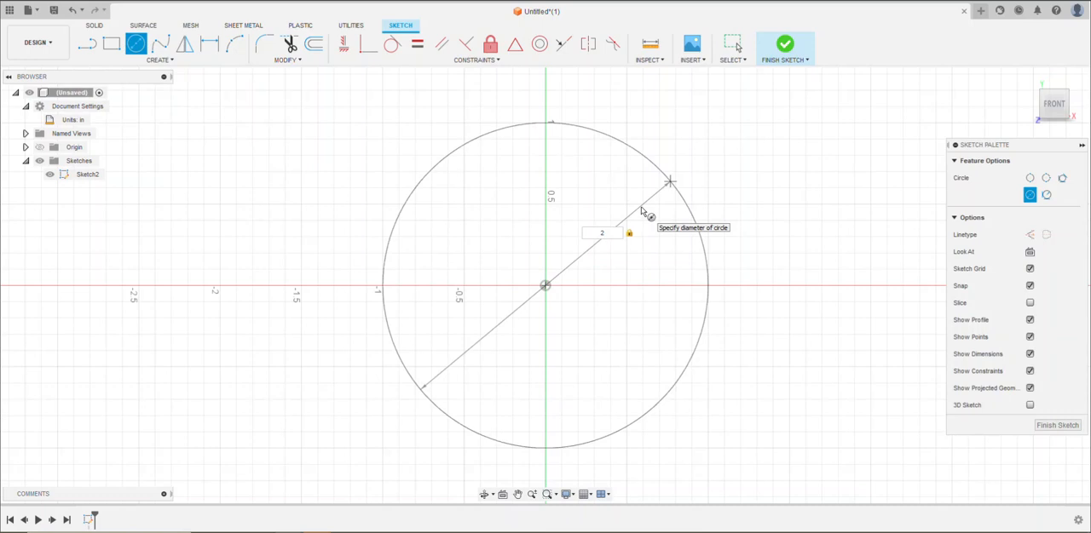
{"action": "type", "text": "in"}
{"action": "key", "text": "Return"}
{"action": "key", "text": "Escape"}
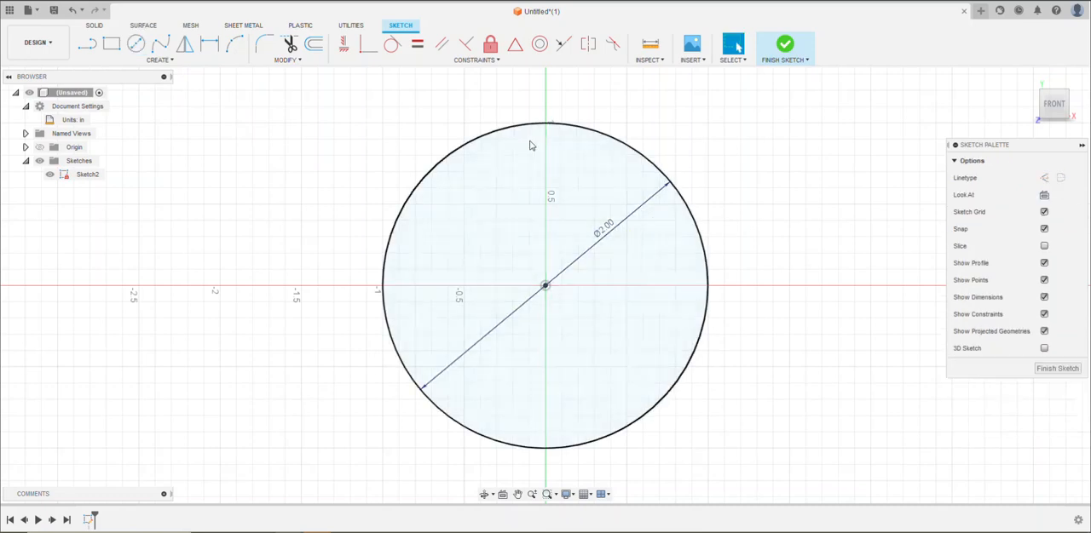
Offset the 2 in circle inward by 0.1 in to form a thin outer ring
{"action": "scroll", "coordinate": [542, 249], "scroll_direction": "up", "scroll_amount": 2}
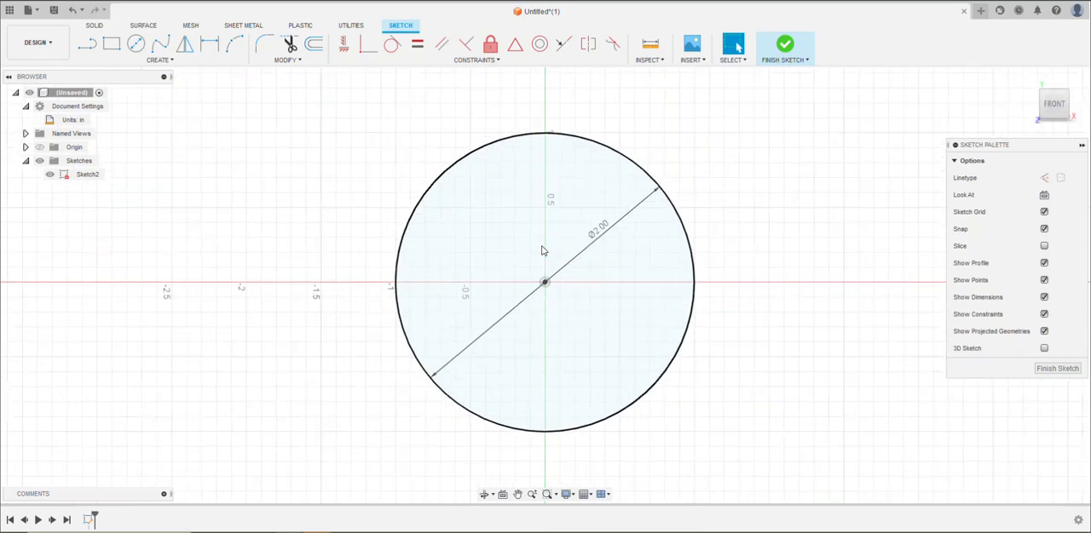
{"action": "scroll", "coordinate": [542, 249], "scroll_direction": "up", "scroll_amount": 1}
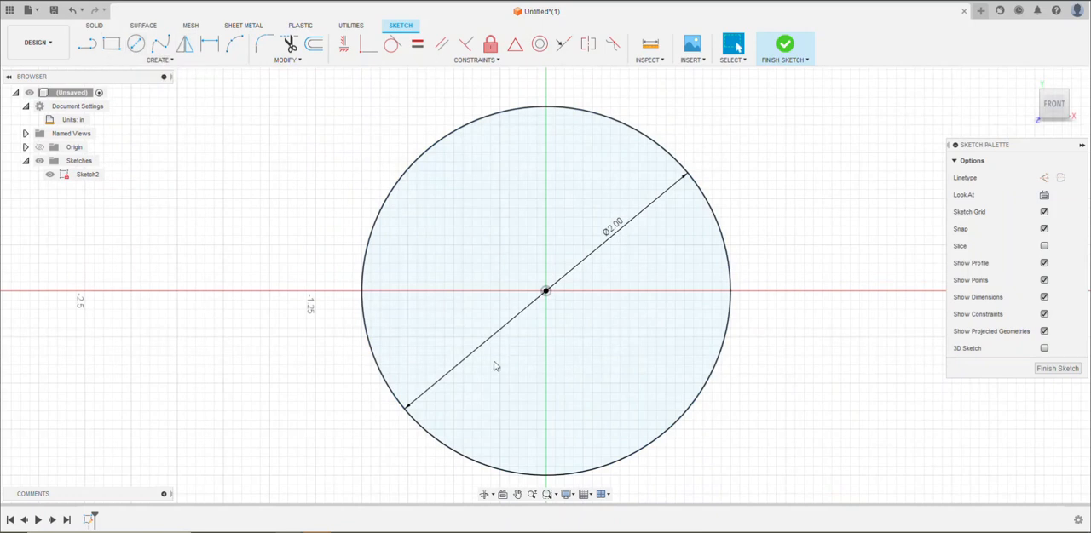
{"action": "left_click", "coordinate": [313, 51]}
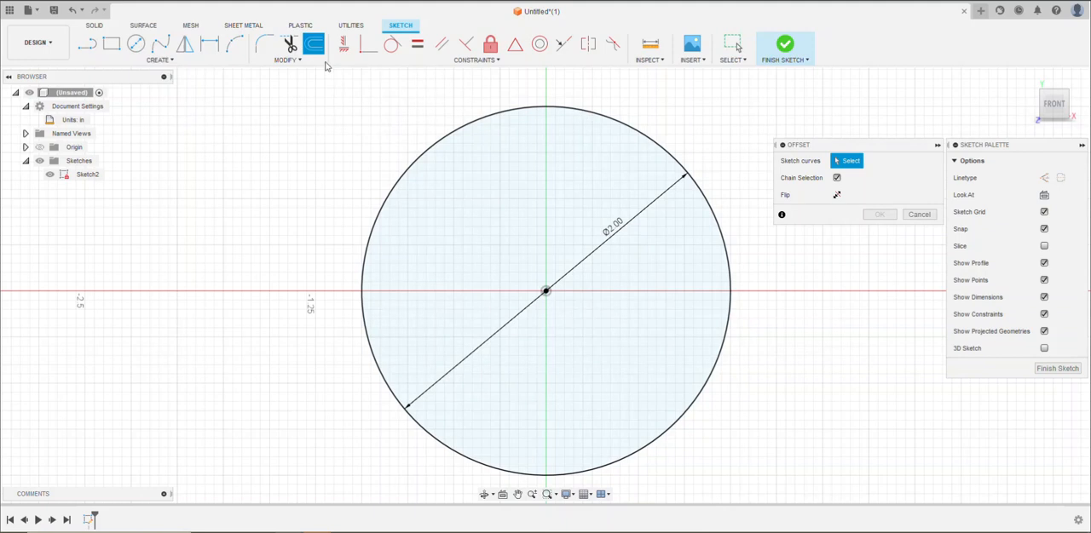
{"action": "left_click", "coordinate": [588, 109]}
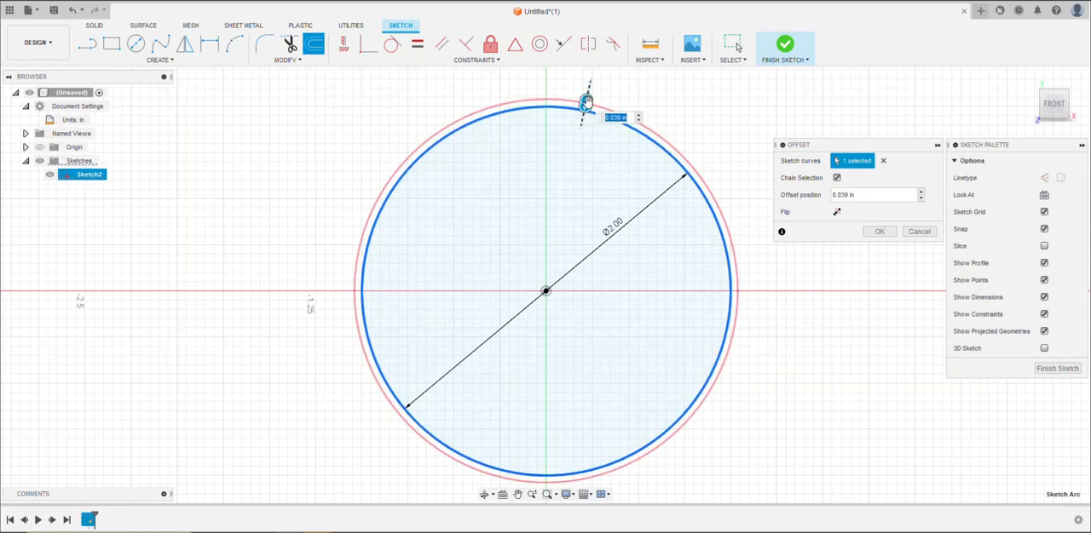
{"action": "left_click_drag", "start_coordinate": [586, 102], "coordinate": [577, 124]}
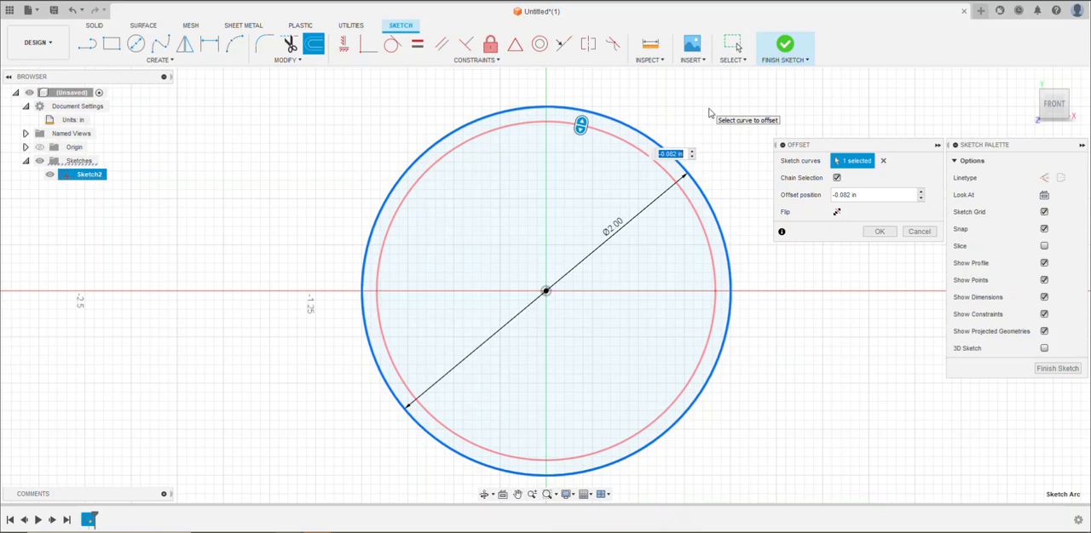
{"action": "type", "text": "-.1"}
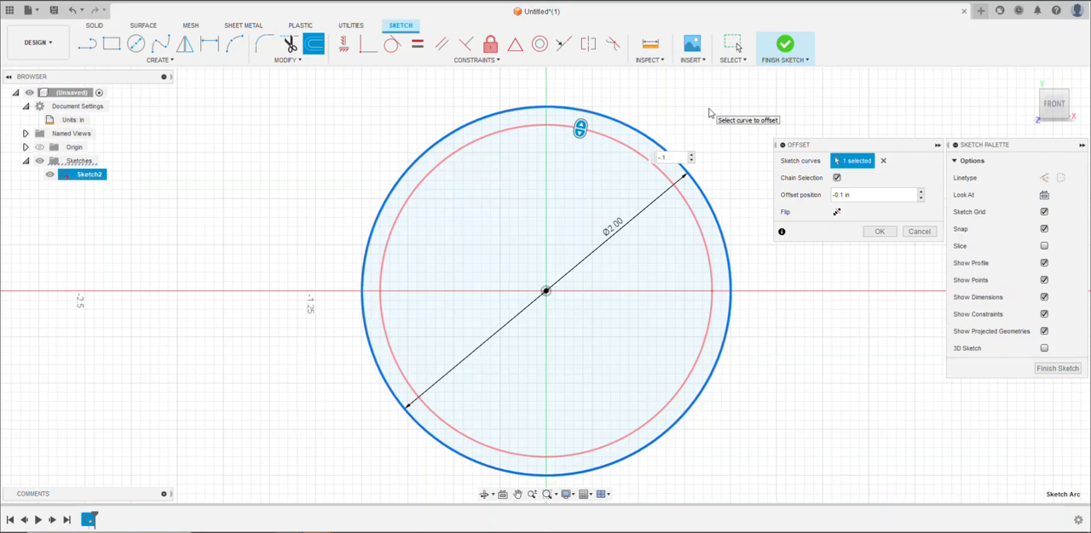
{"action": "key", "text": "Return"}
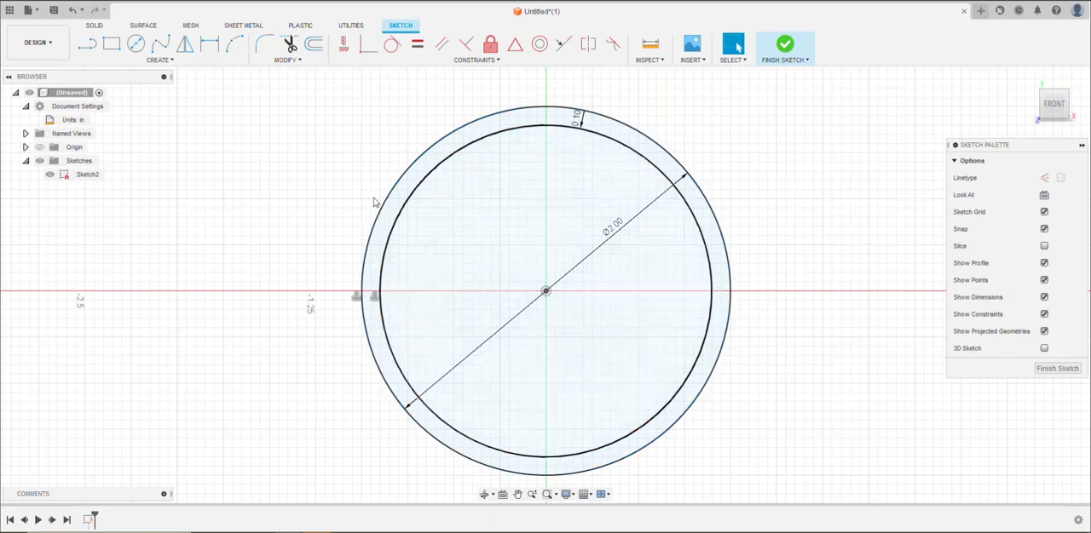
{"action": "left_click", "coordinate": [406, 204]}
{"action": "key", "text": "Escape"}
Place a sketch text box inside the inner circle and enter the tag owner's first name in capitals
{"action": "left_click", "coordinate": [157, 63]}
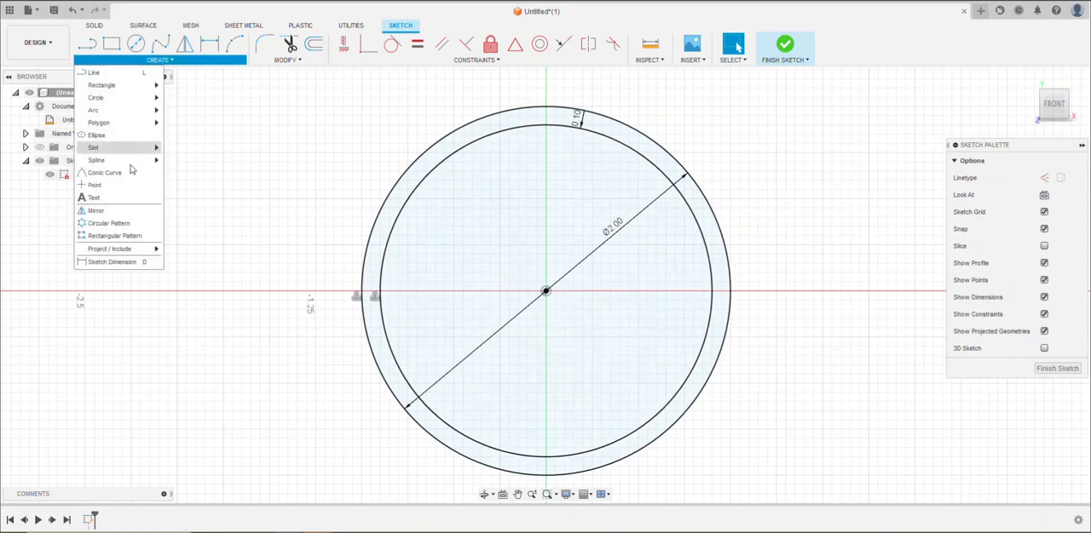
{"action": "left_click", "coordinate": [99, 201]}
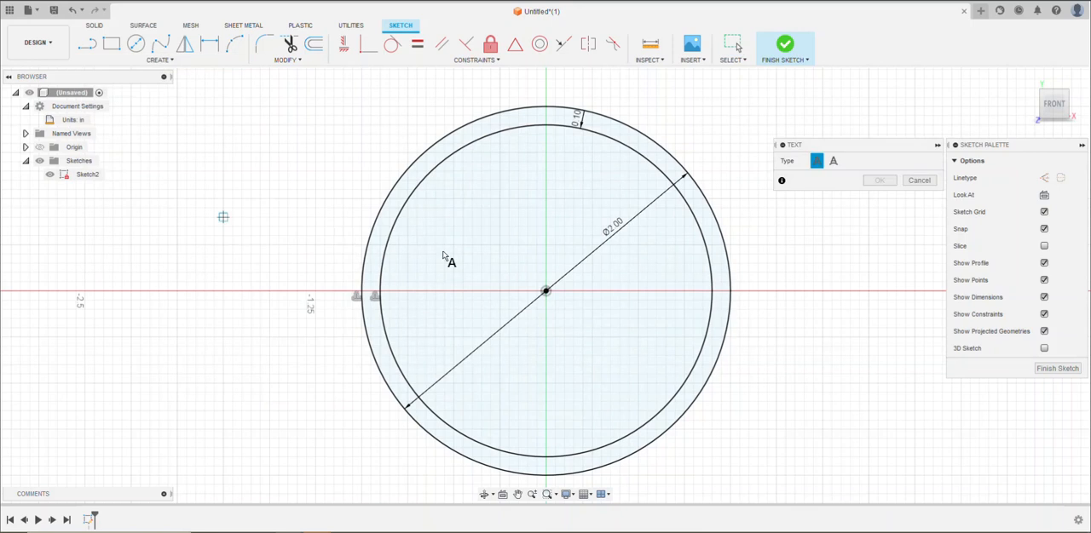
{"action": "left_click", "coordinate": [435, 189]}
{"action": "left_click", "coordinate": [508, 291]}
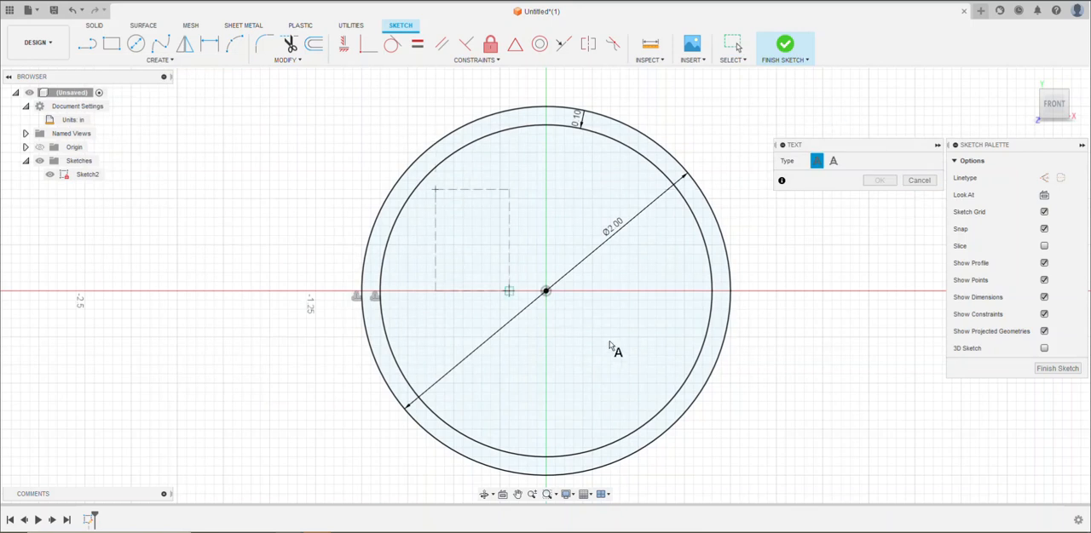
{"action": "left_click", "coordinate": [674, 373]}
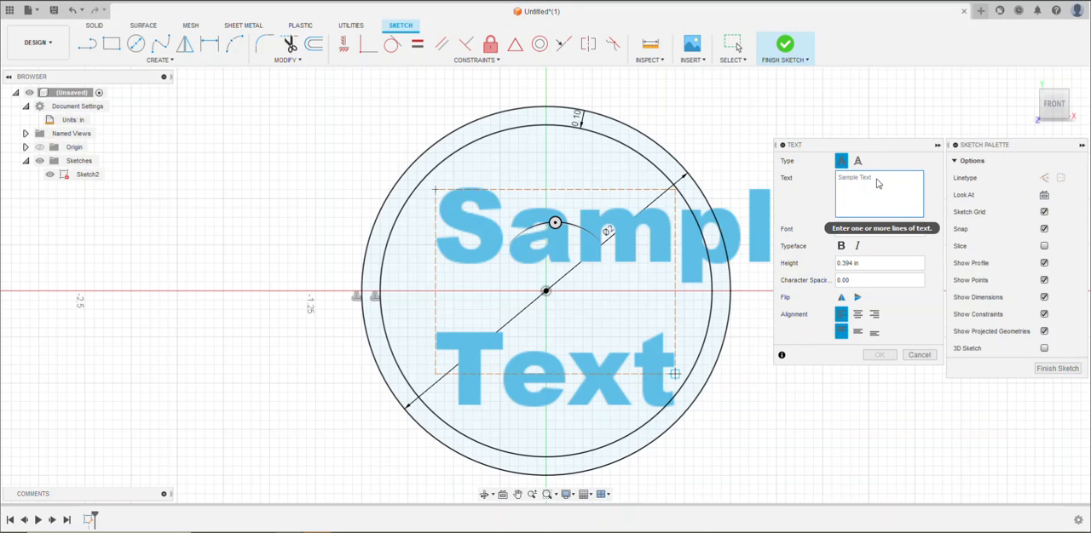
{"action": "type", "text": "E"}
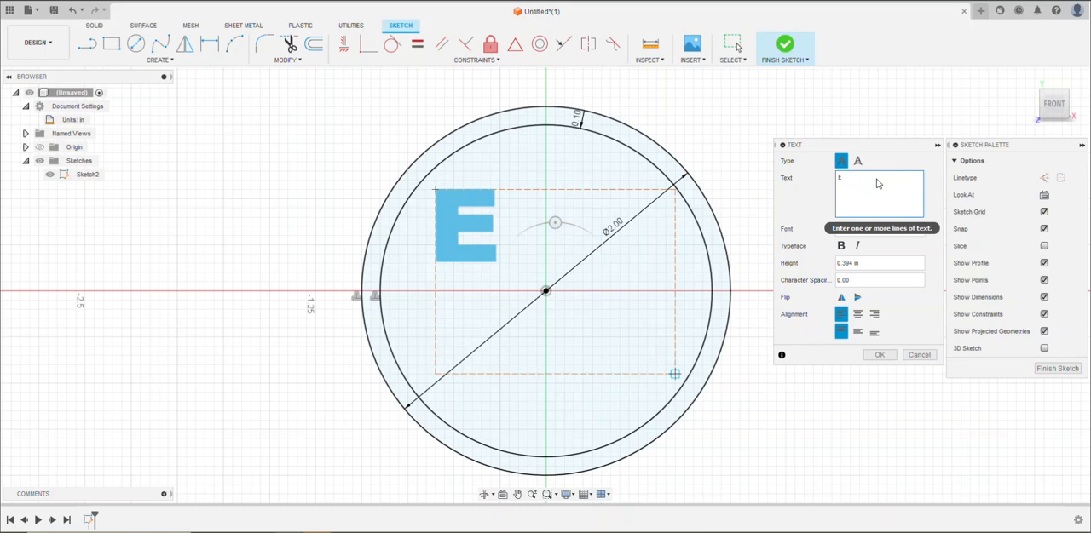
{"action": "type", "text": "DDIE"}
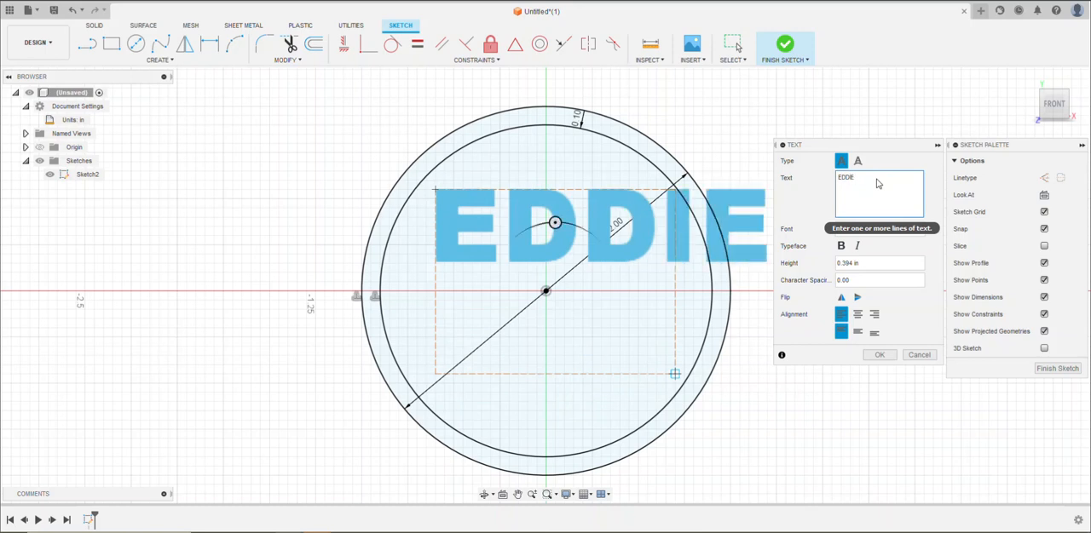
Set the text height to 0.3 in and use the Arial Black font
{"action": "left_click", "coordinate": [854, 264]}
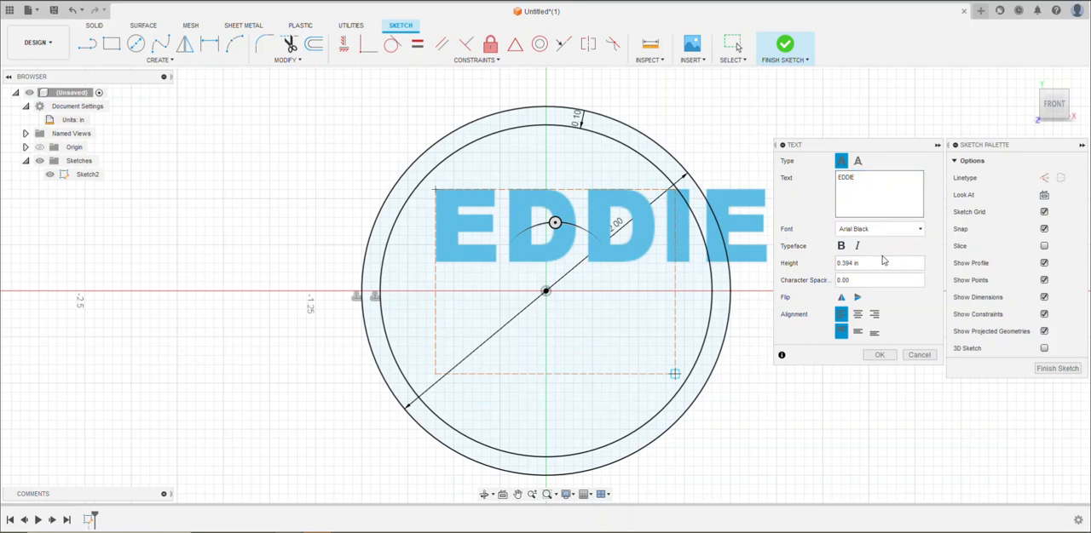
{"action": "key", "text": "BackSpace"}
{"action": "key", "text": "BackSpace"}
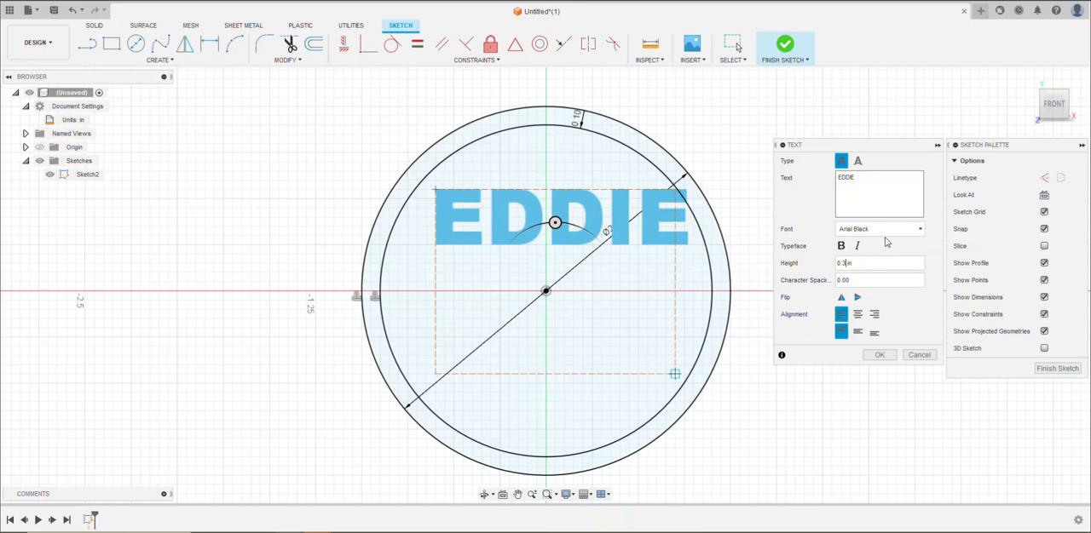
{"action": "left_click", "coordinate": [897, 232]}
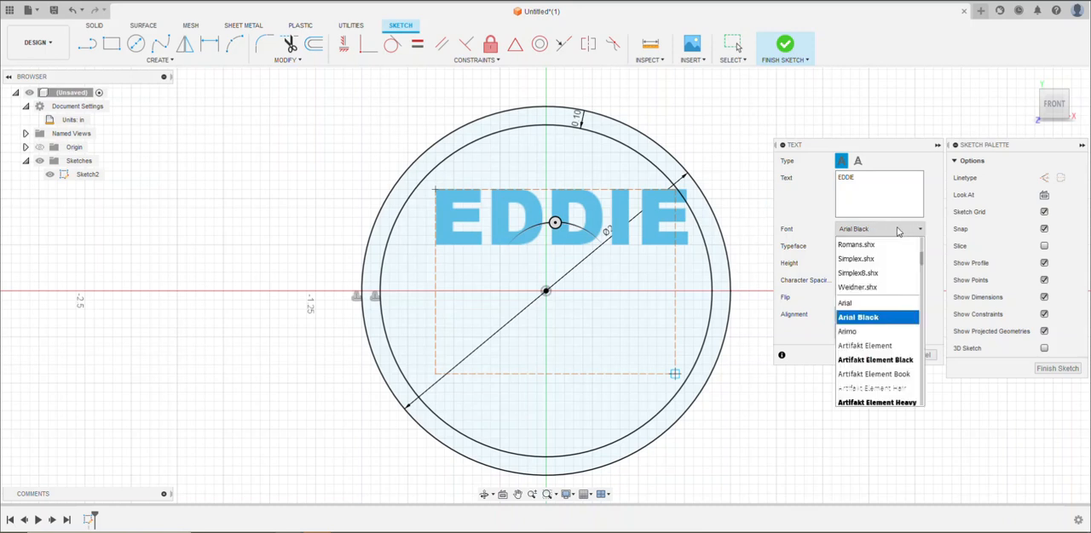
{"action": "left_click", "coordinate": [866, 322]}
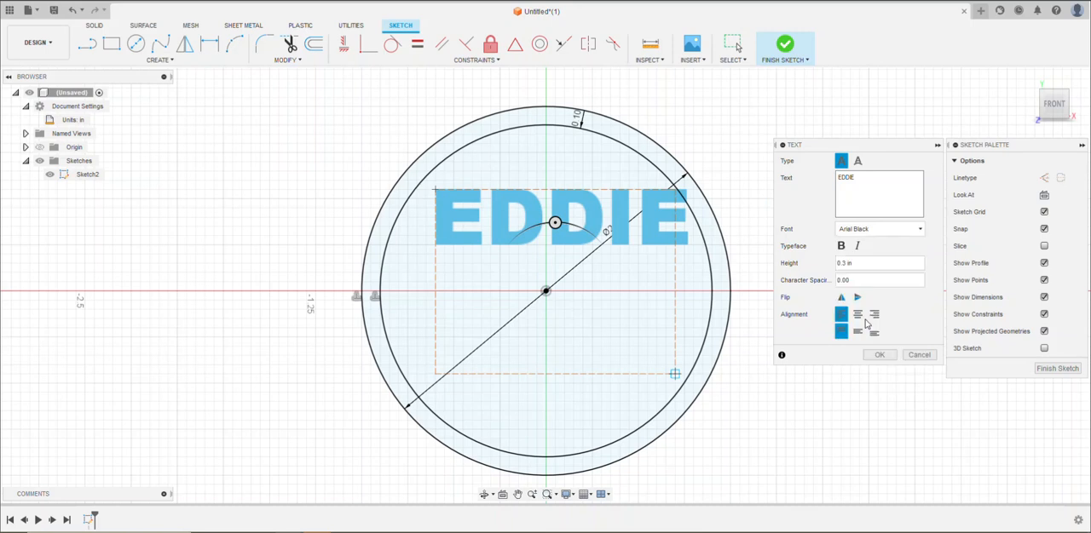
{"action": "left_click", "coordinate": [897, 233]}
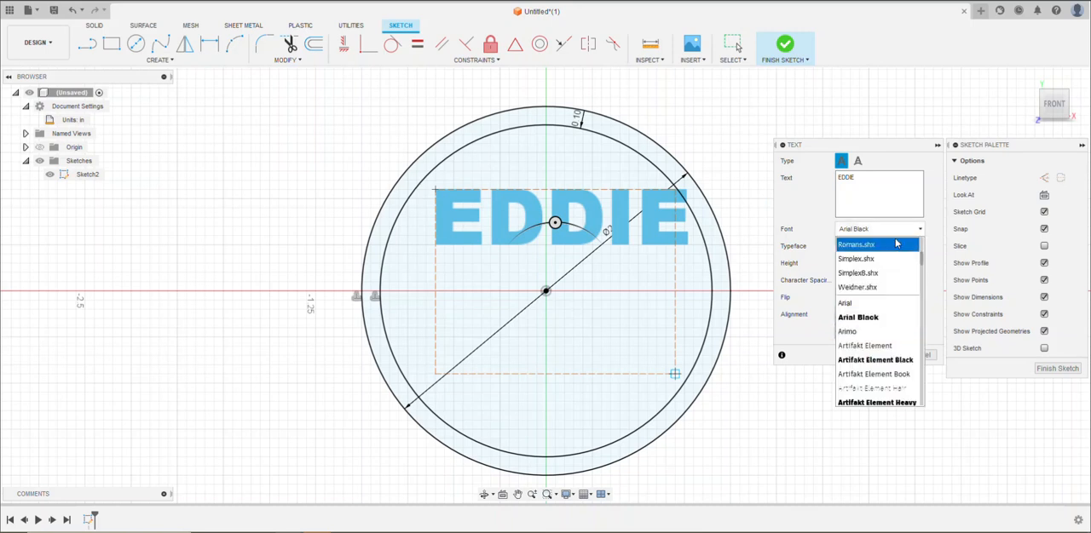
{"action": "left_click", "coordinate": [937, 319]}
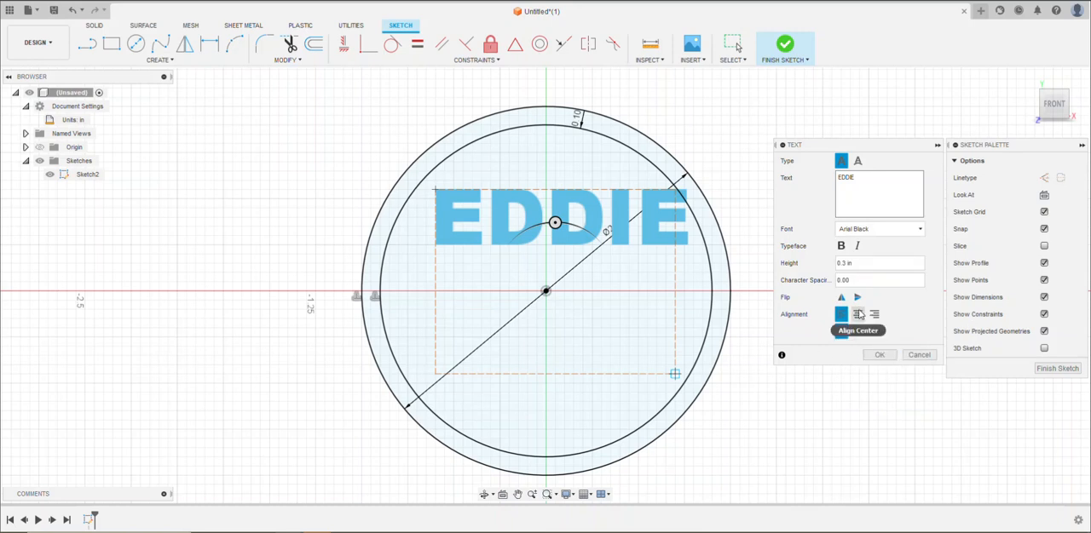
Centre-align the name text and move it to the middle of the circle
{"action": "left_click", "coordinate": [859, 315]}
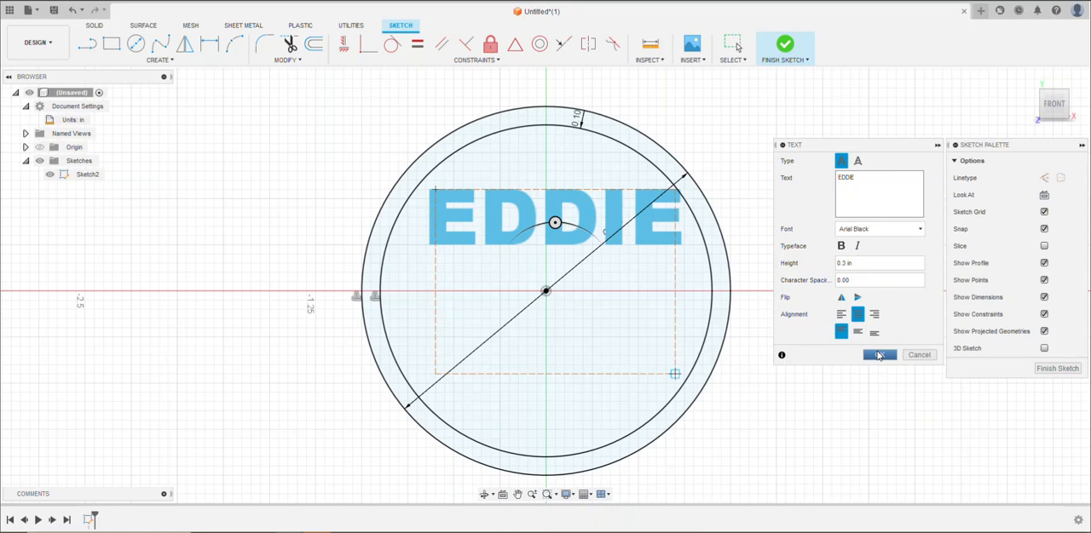
{"action": "left_click", "coordinate": [879, 355]}
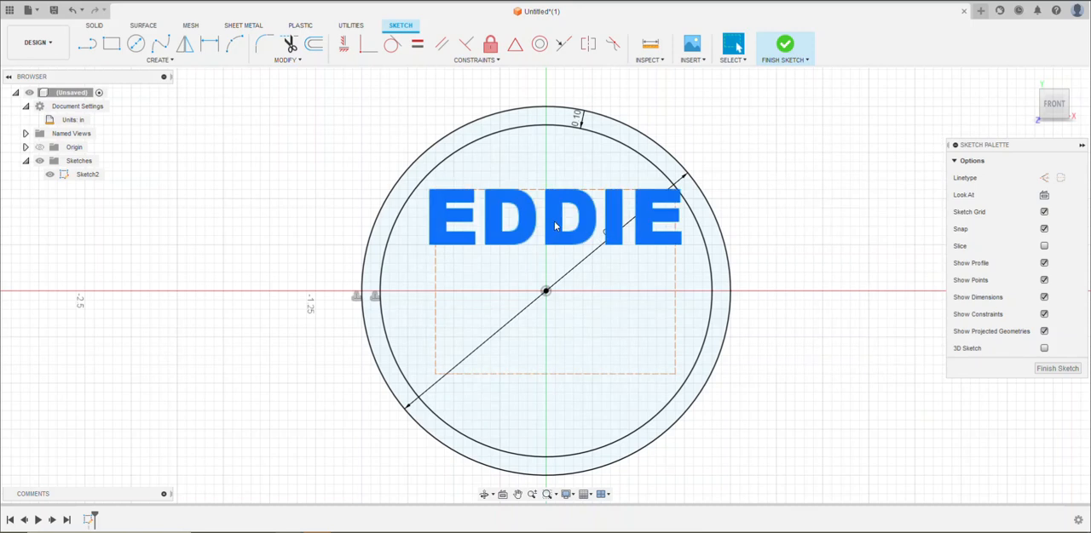
{"action": "mouse_move", "coordinate": [549, 241]}
{"action": "left_mouse_down"}
{"action": "mouse_move", "coordinate": [547, 358]}
{"action": "mouse_move", "coordinate": [549, 305]}
{"action": "left_mouse_up"}
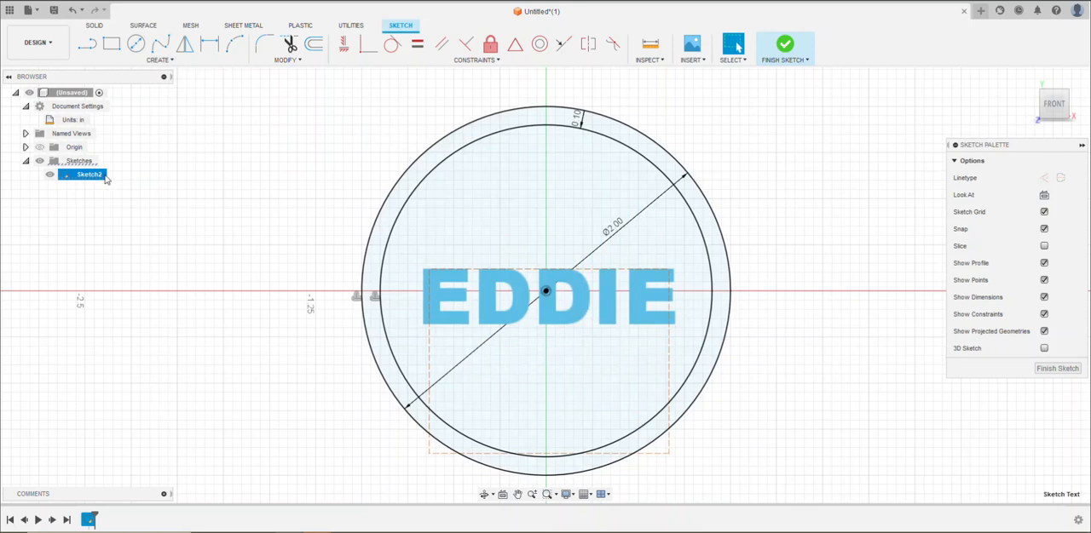
Draw a 0.2 in diameter hole circle above the text on the vertical axis and finish the sketch
{"action": "left_click", "coordinate": [135, 45]}
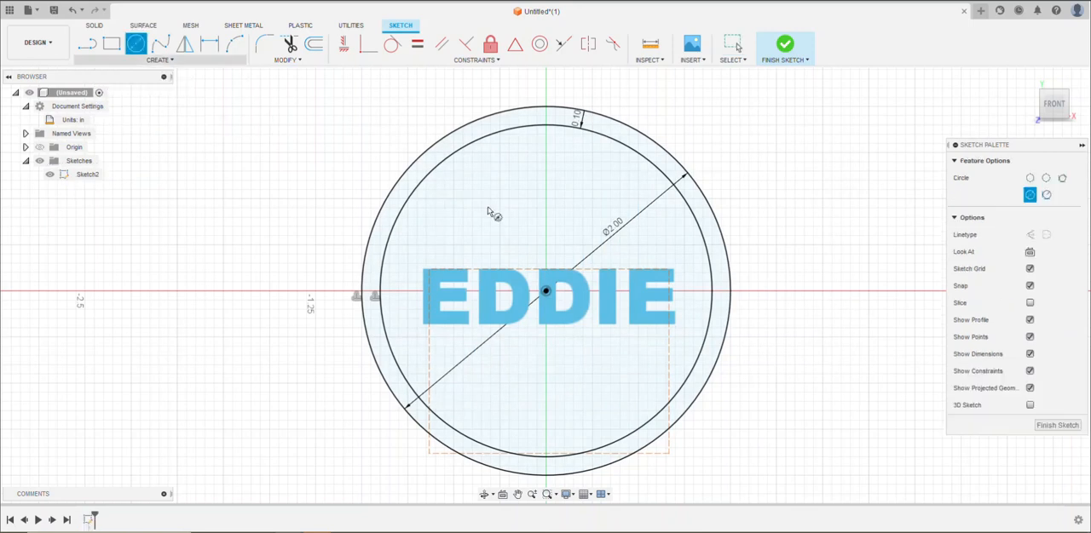
{"action": "left_click", "coordinate": [547, 162]}
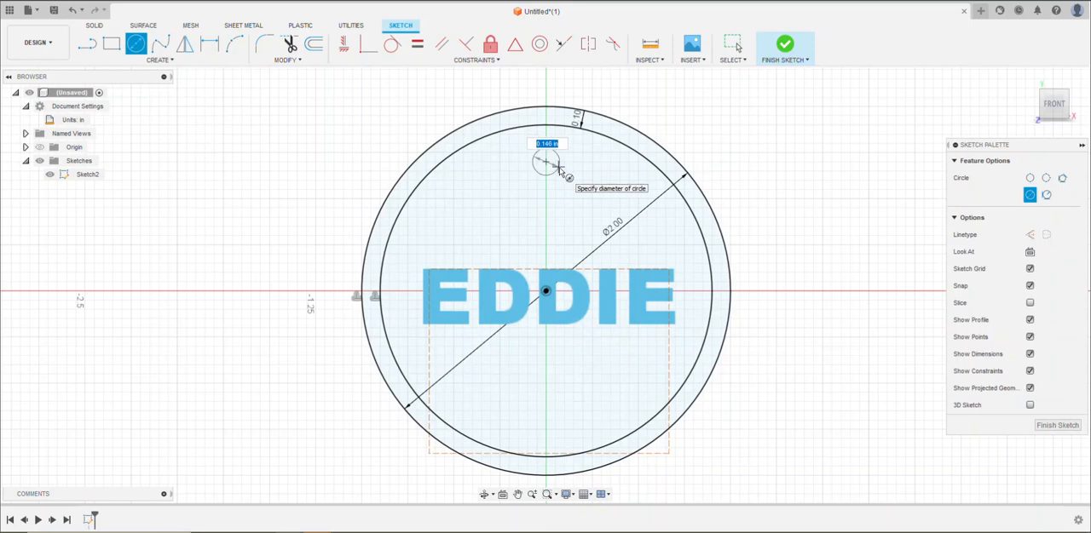
{"action": "key", "text": "BackSpace"}
{"action": "key", "text": "Tab"}
{"action": "key", "text": "Return"}
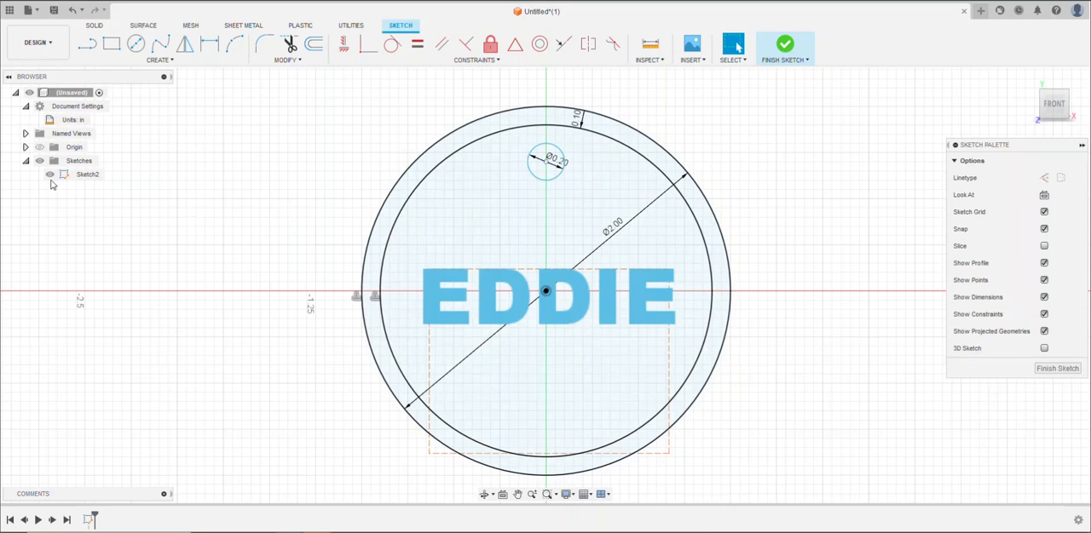
{"action": "left_click", "coordinate": [1057, 369]}
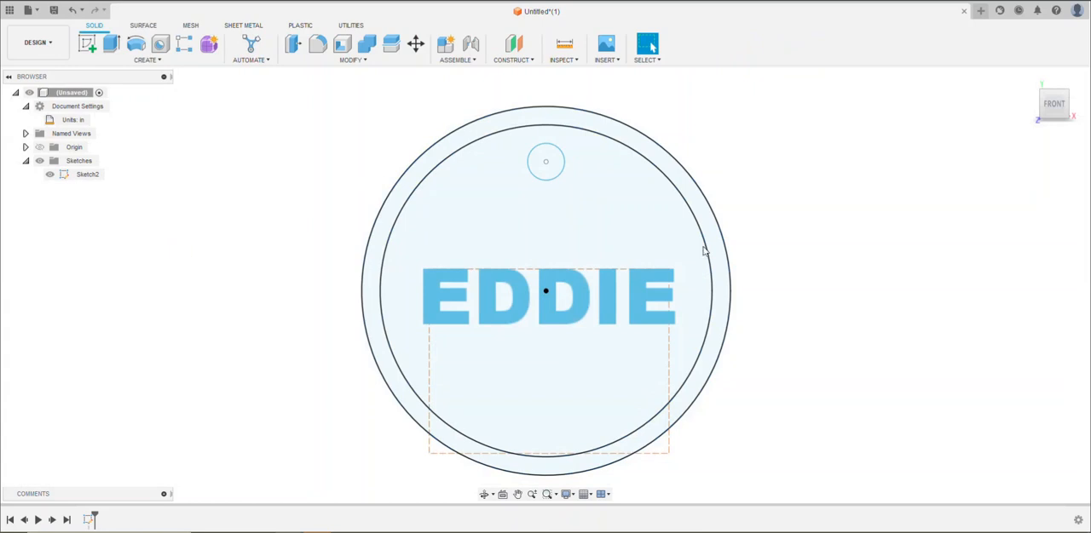
Extrude the outer ring and the name text 0.25 in toward the front as new bodies
{"action": "left_click", "coordinate": [1029, 78]}
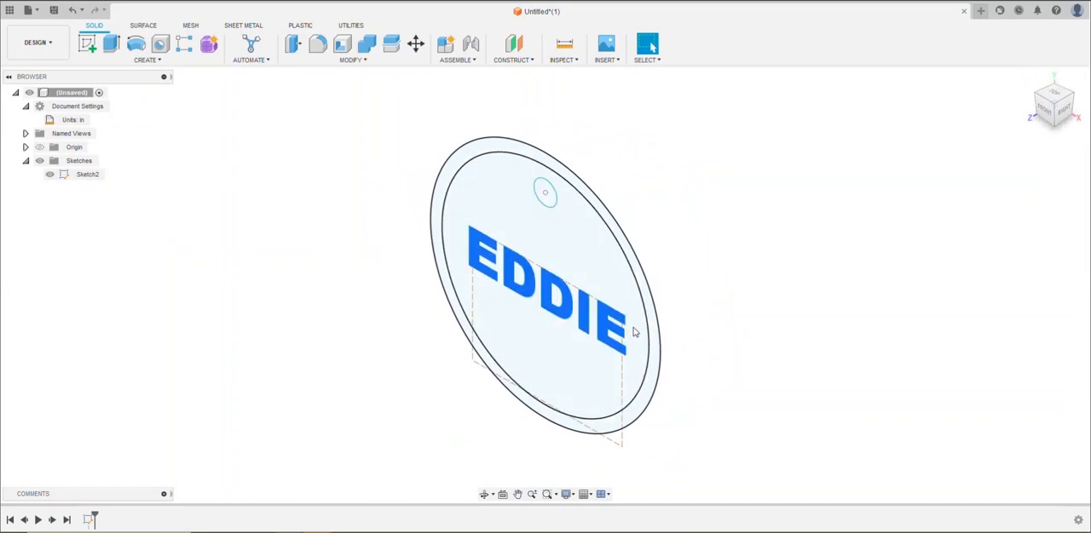
{"action": "left_click", "coordinate": [111, 43]}
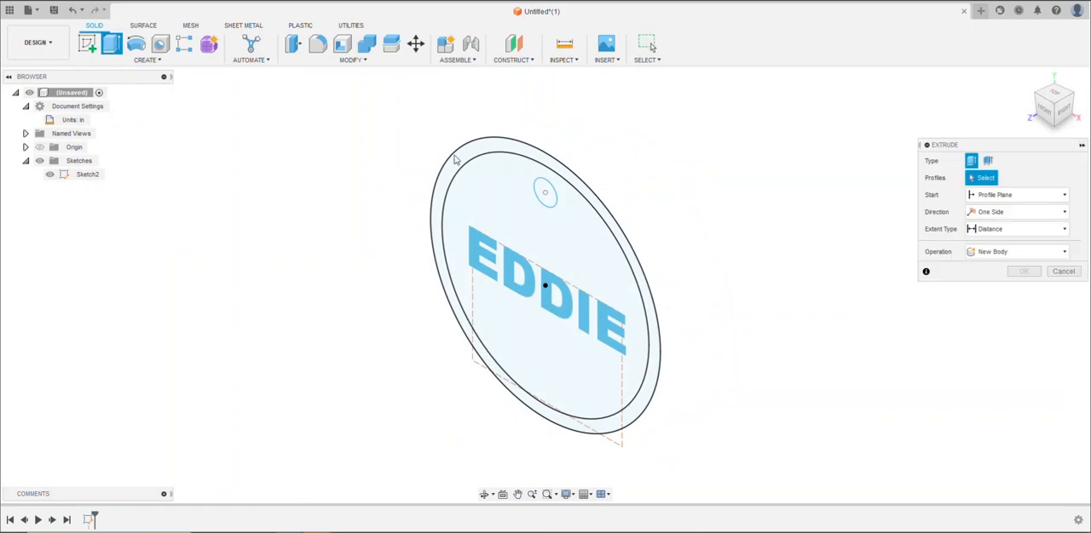
{"action": "left_click", "coordinate": [457, 165]}
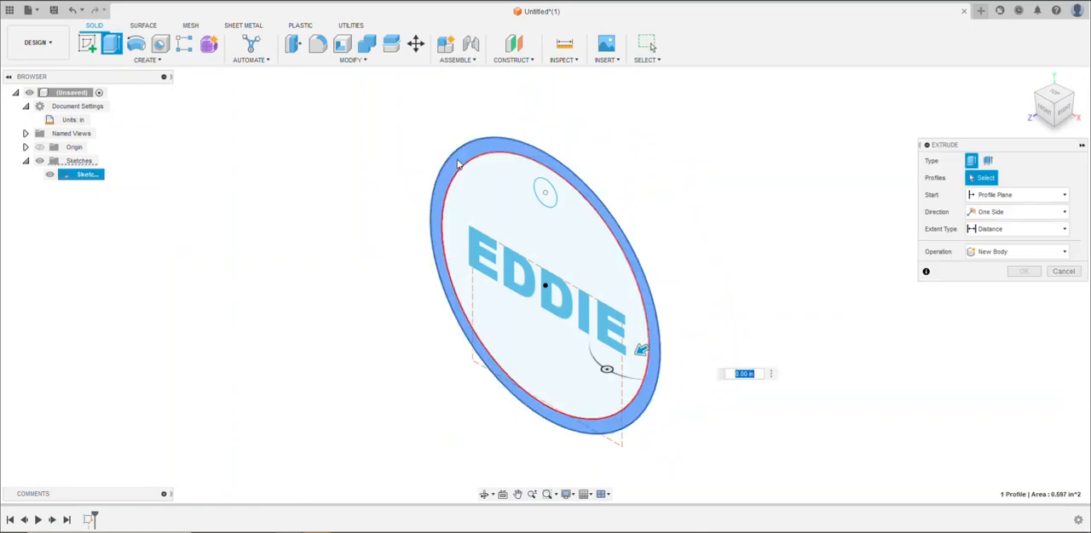
{"action": "left_click", "coordinate": [481, 245]}
{"action": "left_click_drag", "start_coordinate": [538, 292], "coordinate": [517, 308]}
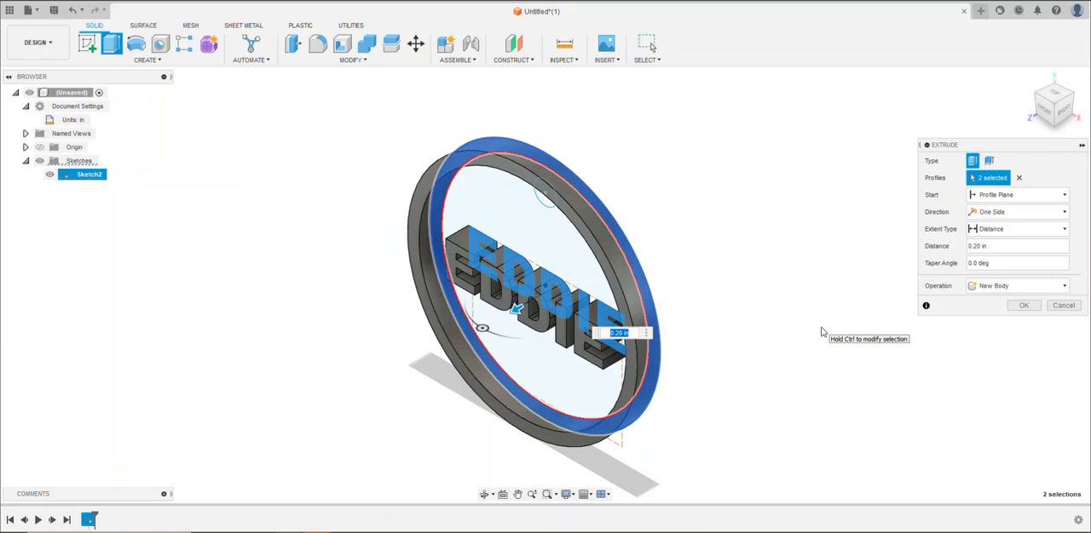
{"action": "type", "text": "25"}
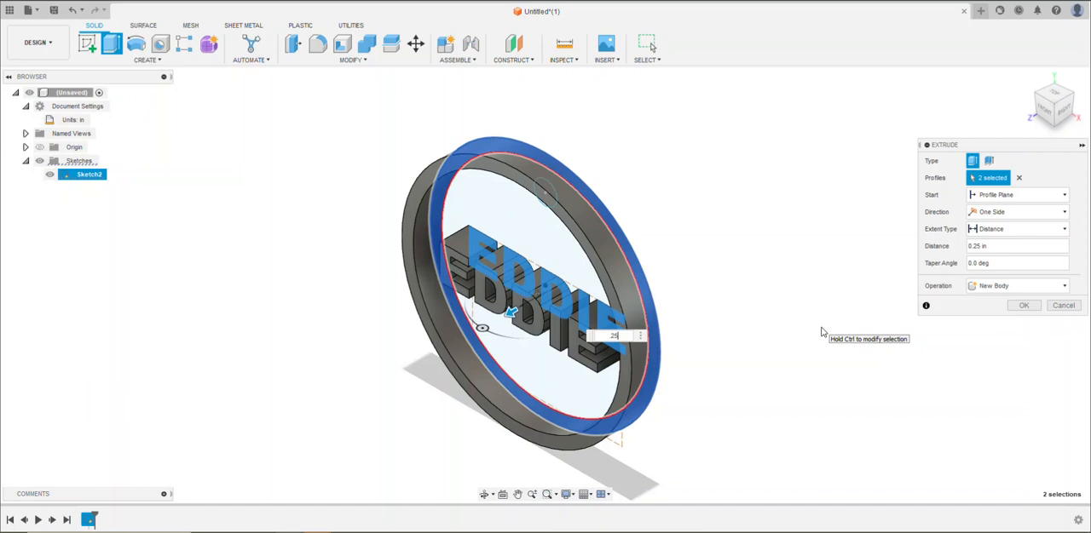
{"action": "key", "text": "Return"}
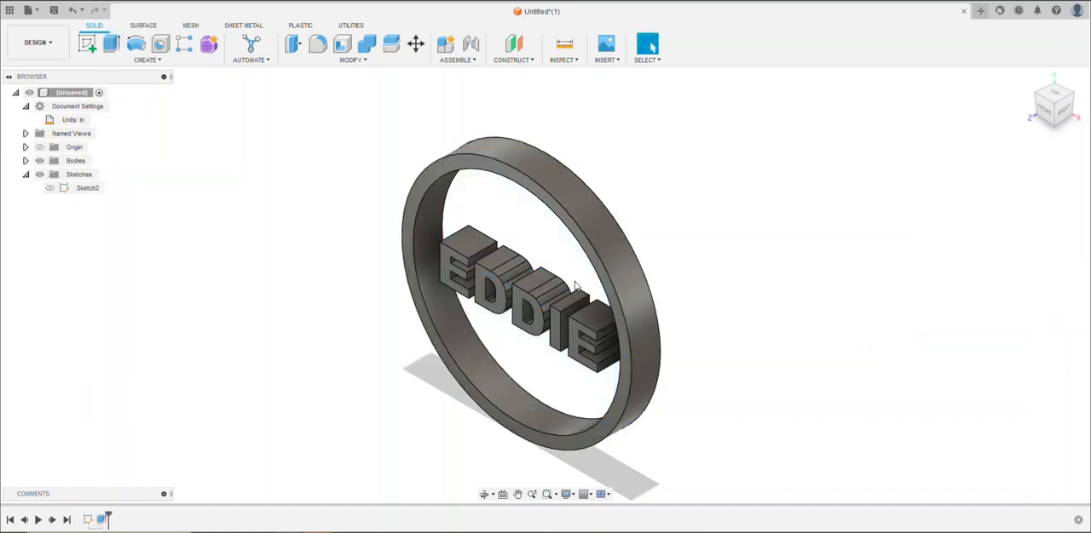
Make the tag's sketch visible again so its inner profiles can be selected
{"action": "middle_click_drag", "start_coordinate": [659, 265], "coordinate": [662, 243], "text": "shift"}
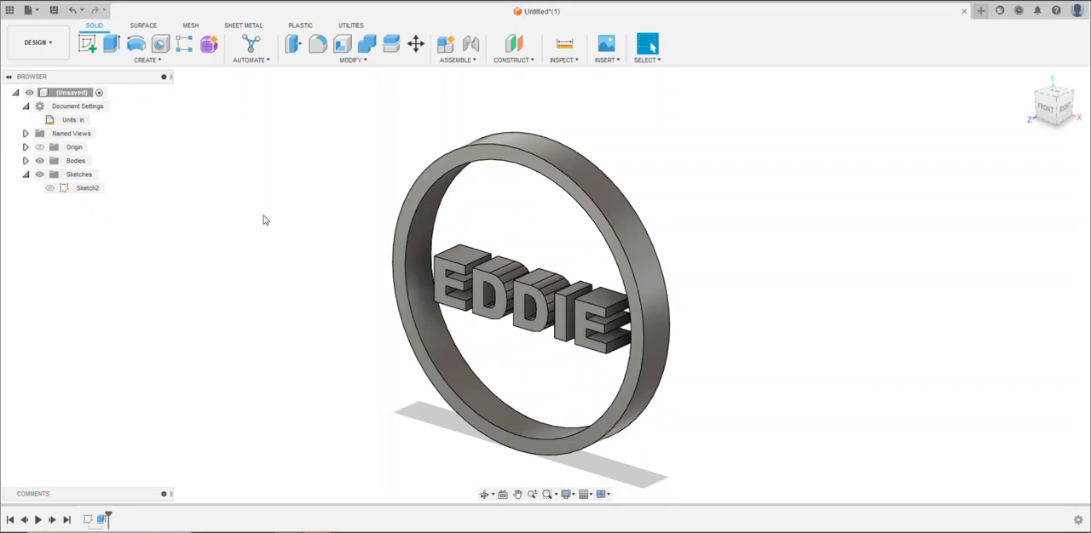
{"action": "left_click", "coordinate": [53, 191]}
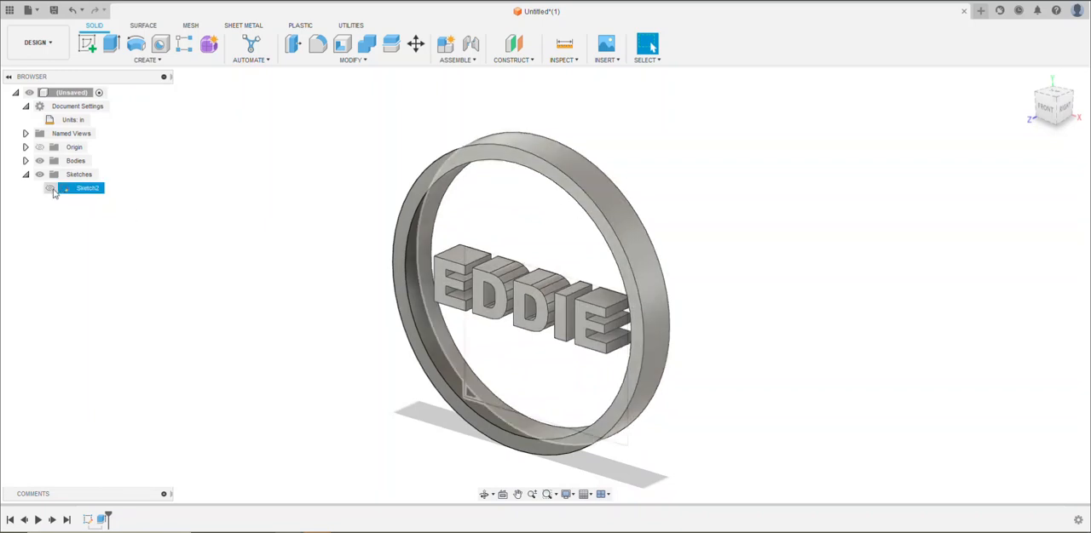
{"action": "left_click", "coordinate": [51, 189]}
{"action": "left_click", "coordinate": [25, 174]}
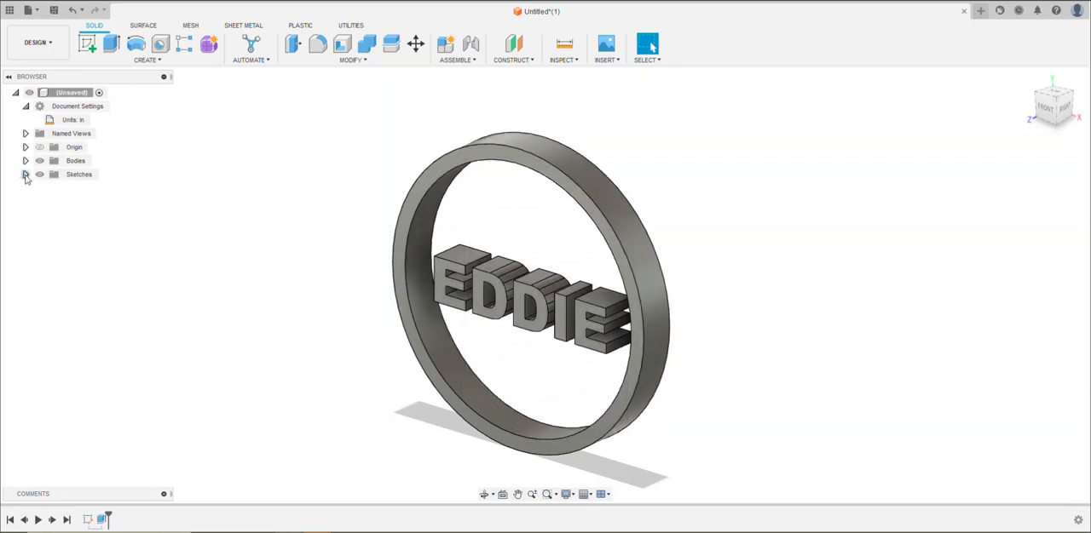
{"action": "left_click", "coordinate": [26, 175]}
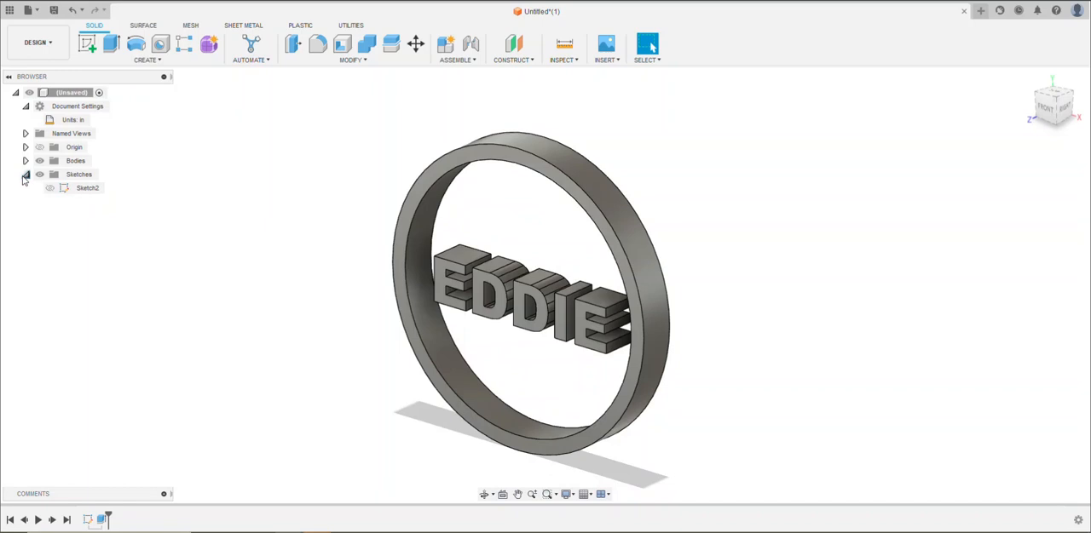
{"action": "left_click", "coordinate": [49, 190]}
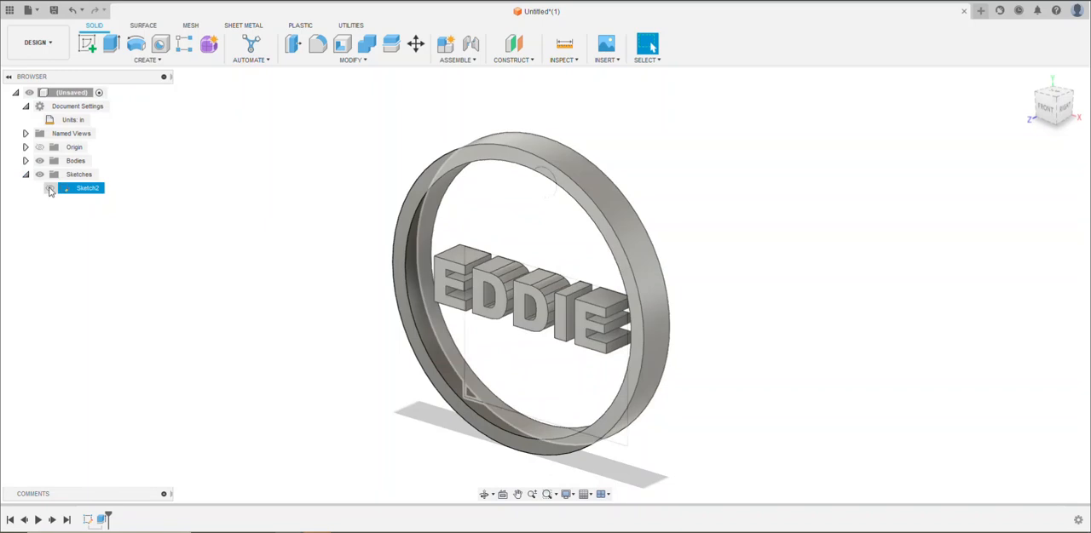
{"action": "left_click", "coordinate": [49, 189]}
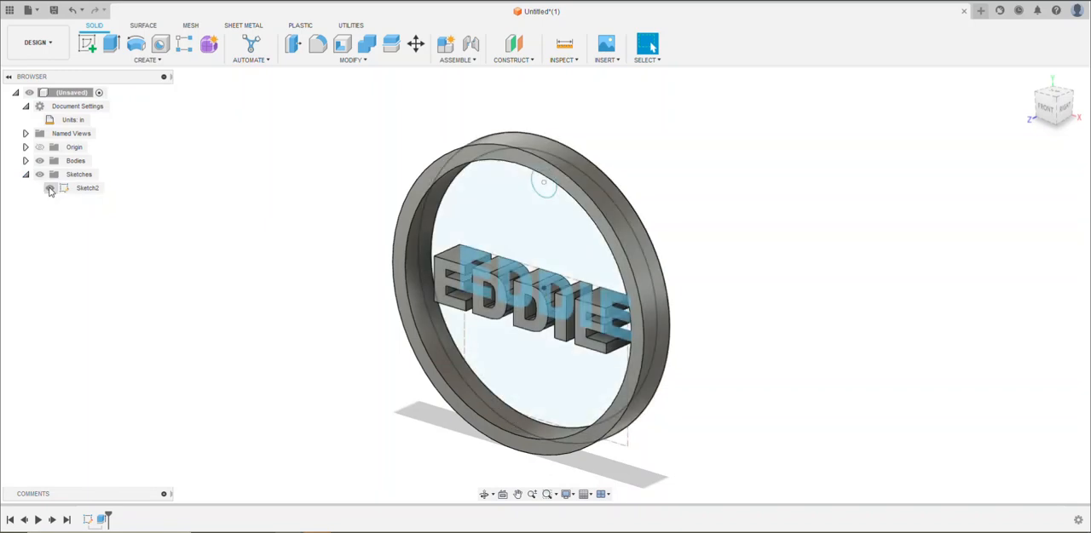
Extrude the inner disc profile around the hanging hole 0.10 in toward the front, joining it to the ring and text
{"action": "left_click", "coordinate": [495, 219]}
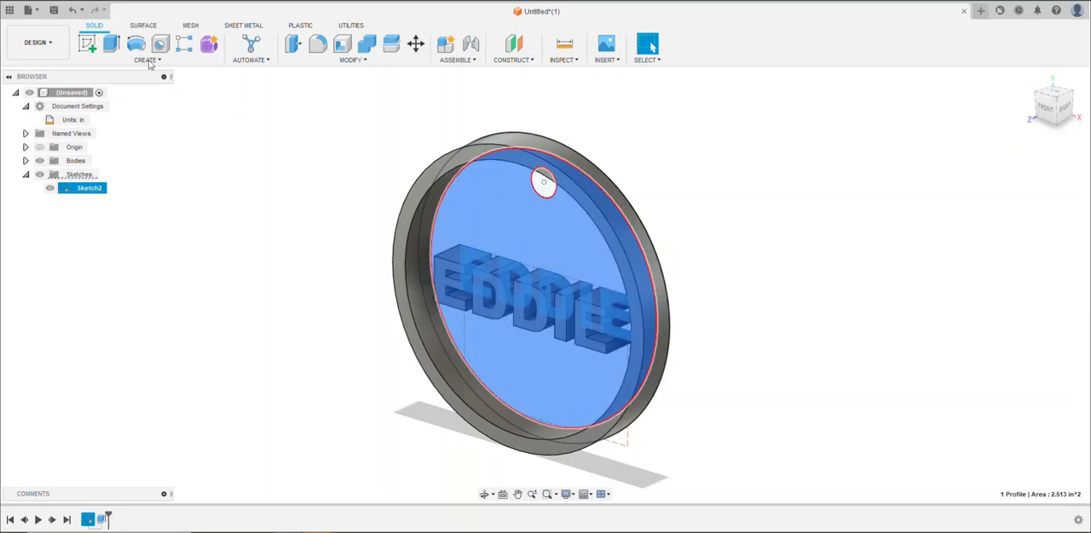
{"action": "left_click", "coordinate": [111, 46]}
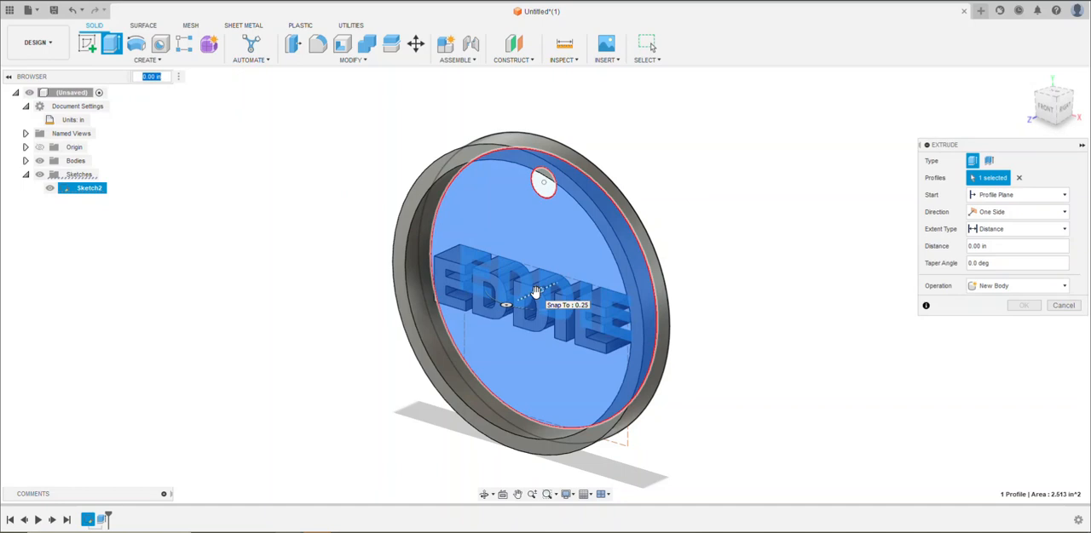
{"action": "left_click_drag", "start_coordinate": [529, 294], "coordinate": [529, 294]}
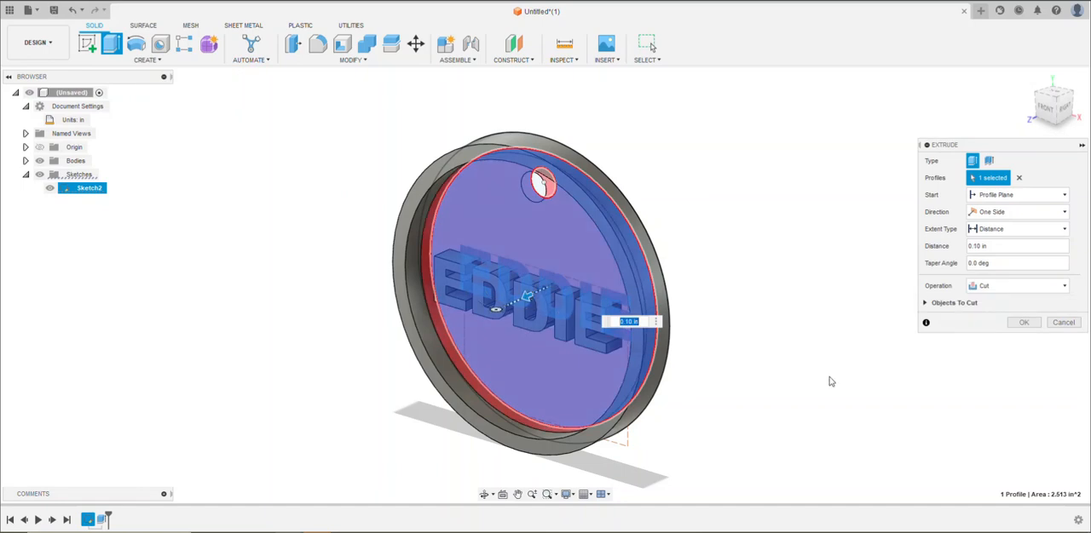
{"action": "left_click", "coordinate": [631, 322]}
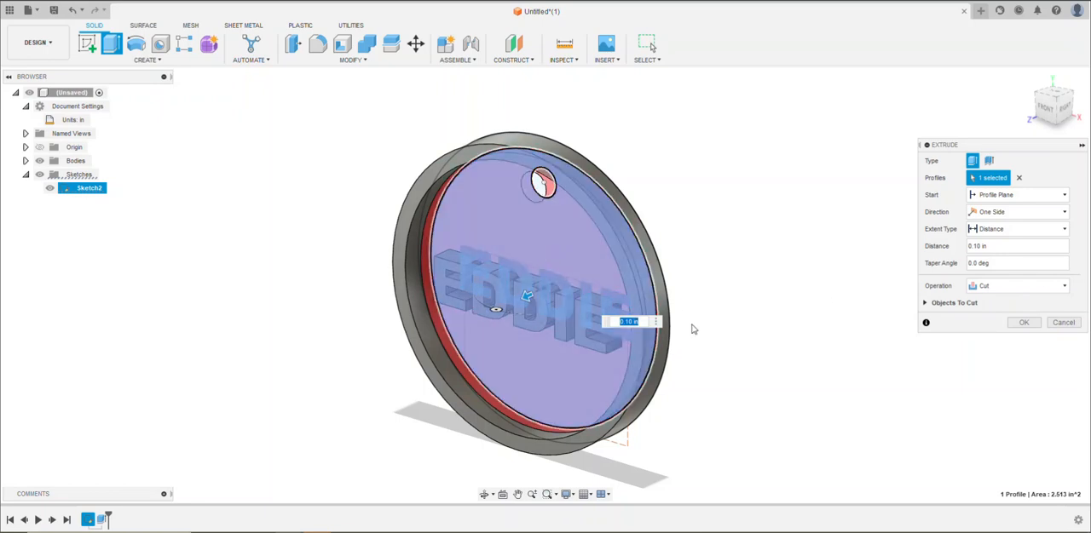
{"action": "left_click", "coordinate": [1007, 290]}
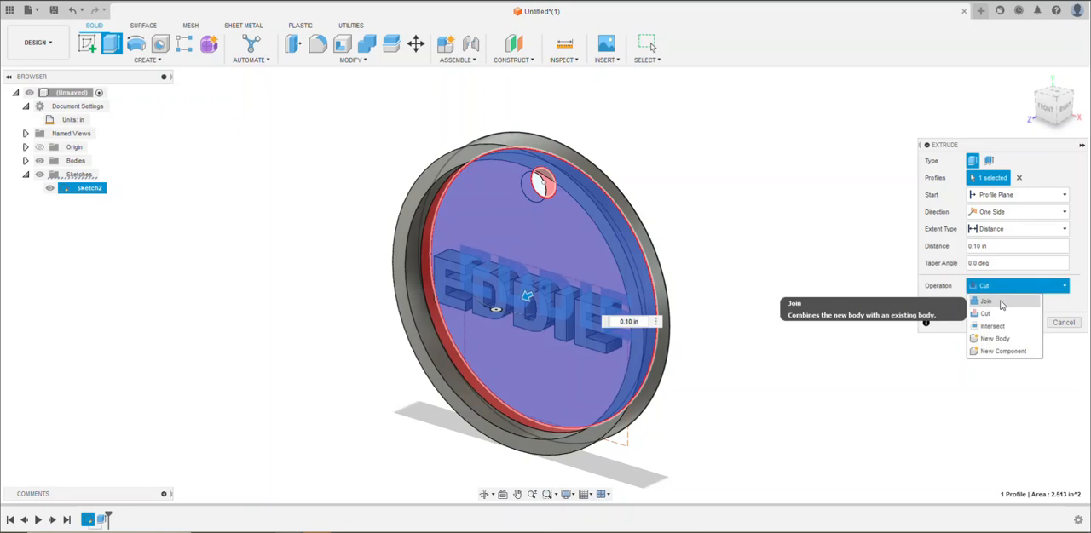
{"action": "left_click", "coordinate": [1002, 302]}
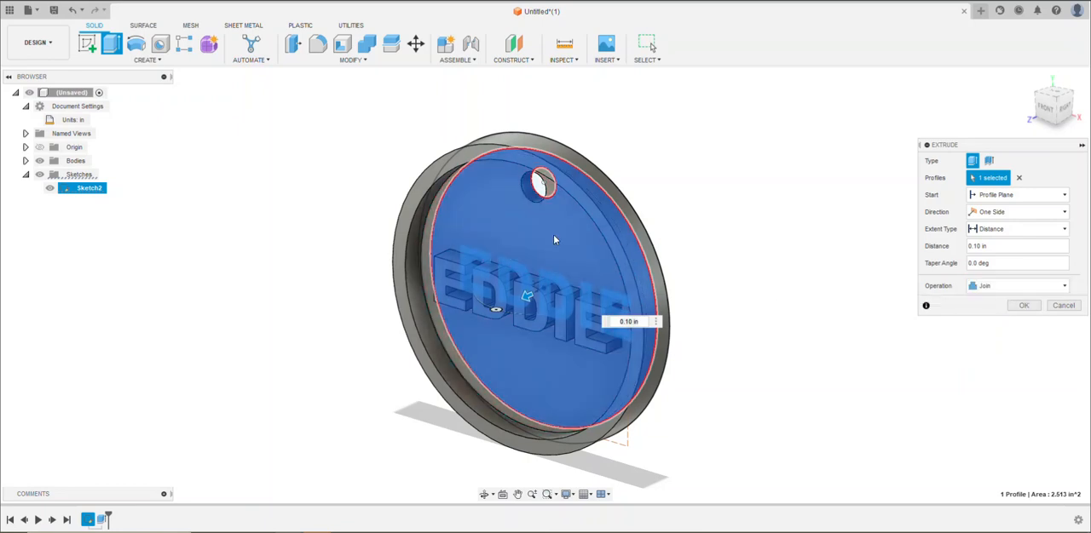
{"action": "left_click", "coordinate": [1022, 306]}
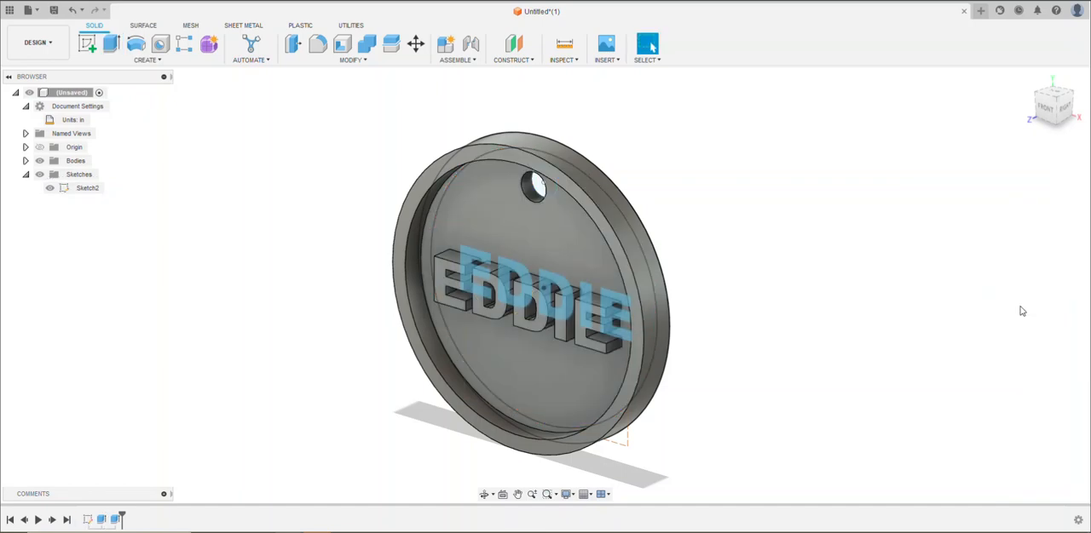
Hide the tag's sketch so that only the solid model is shown
{"action": "middle_click_drag", "start_coordinate": [834, 334], "coordinate": [830, 320], "text": "shift"}
{"action": "left_click", "coordinate": [82, 188]}
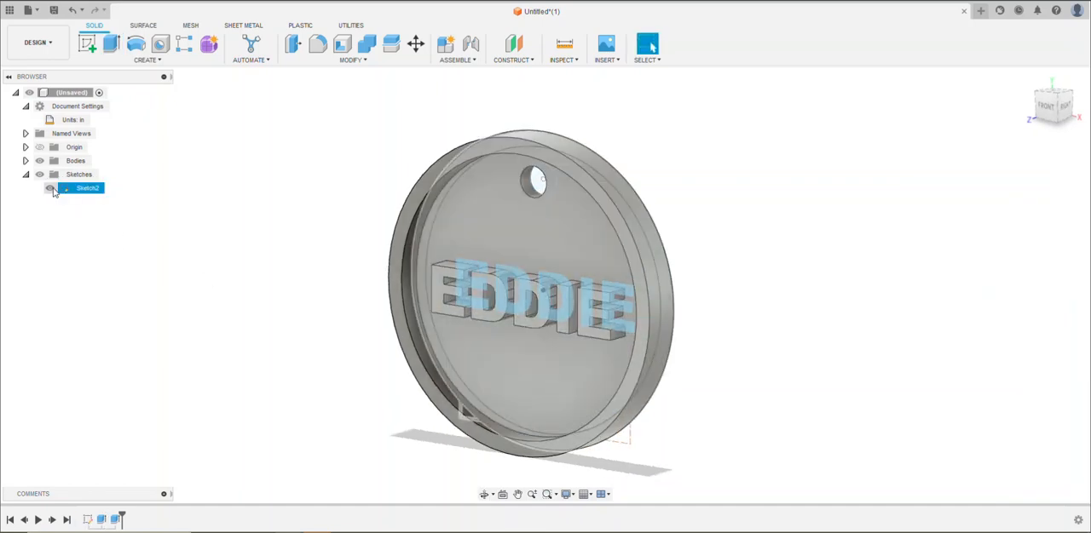
{"action": "left_click", "coordinate": [51, 188]}
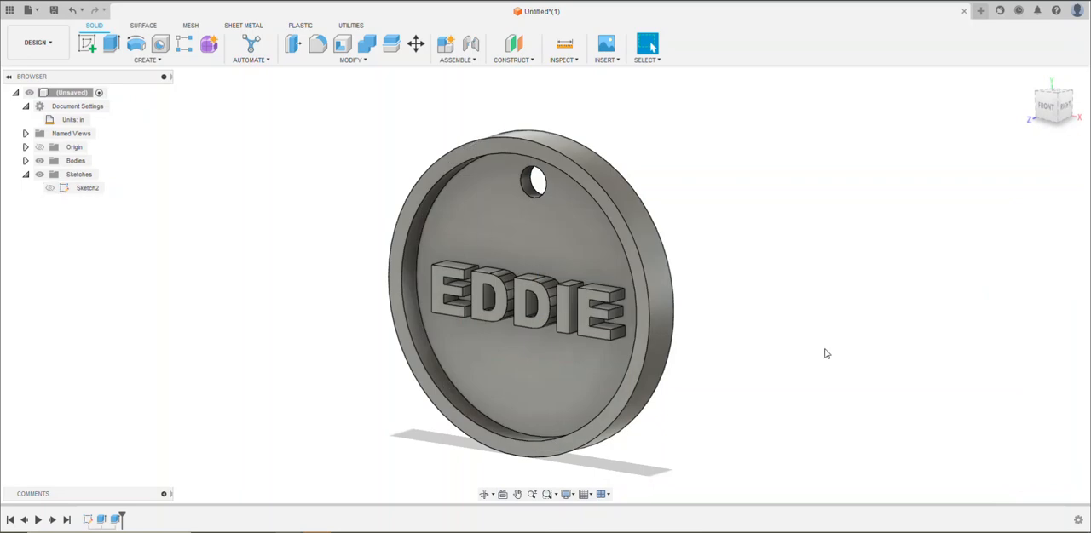